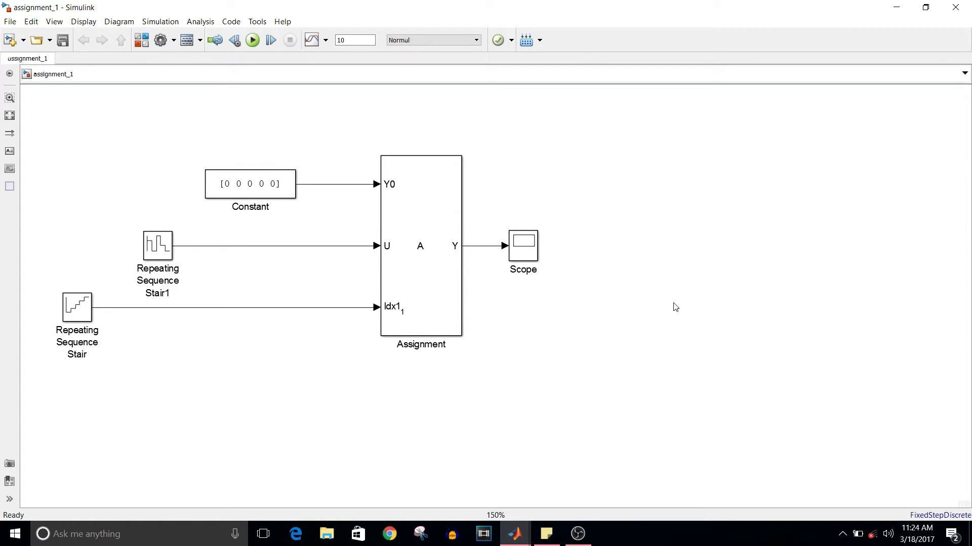
# Step: Switch from the assignment_1 model to the Help window showing the Assignment block documentation
pyautogui.click(517, 541)
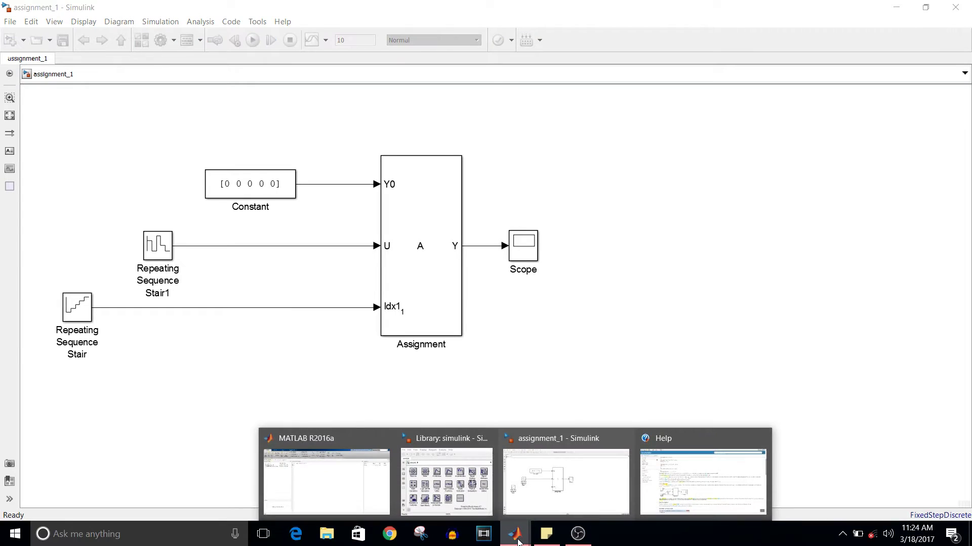
pyautogui.click(703, 480)
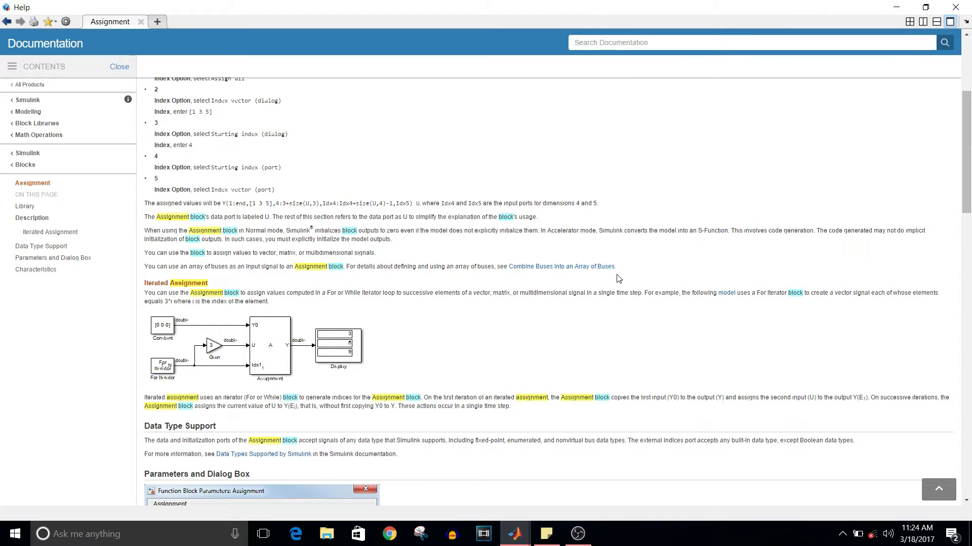
# Step: Scroll the Assignment block page down to Characteristics, then minimize Help to show assignment_1
pyautogui.scroll(-15, 967, 500)
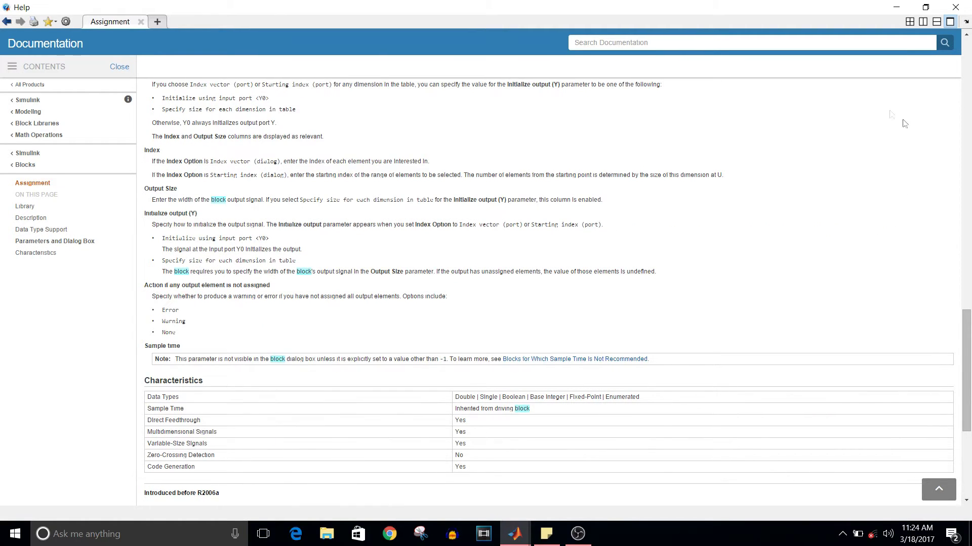
pyautogui.click(893, 7)
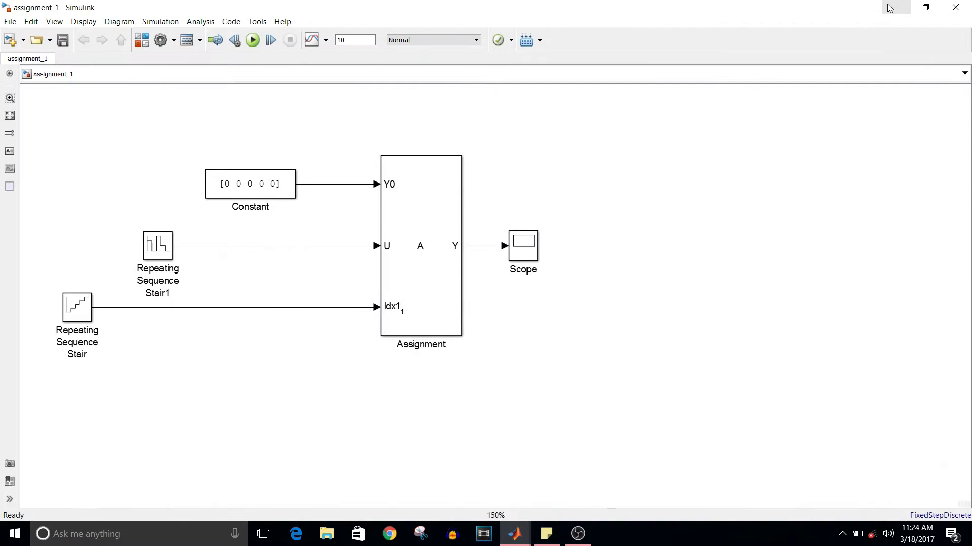
pyautogui.click(393, 272)
pyautogui.click(483, 226)
pyautogui.click(440, 273)
pyautogui.doubleClick(439, 272)
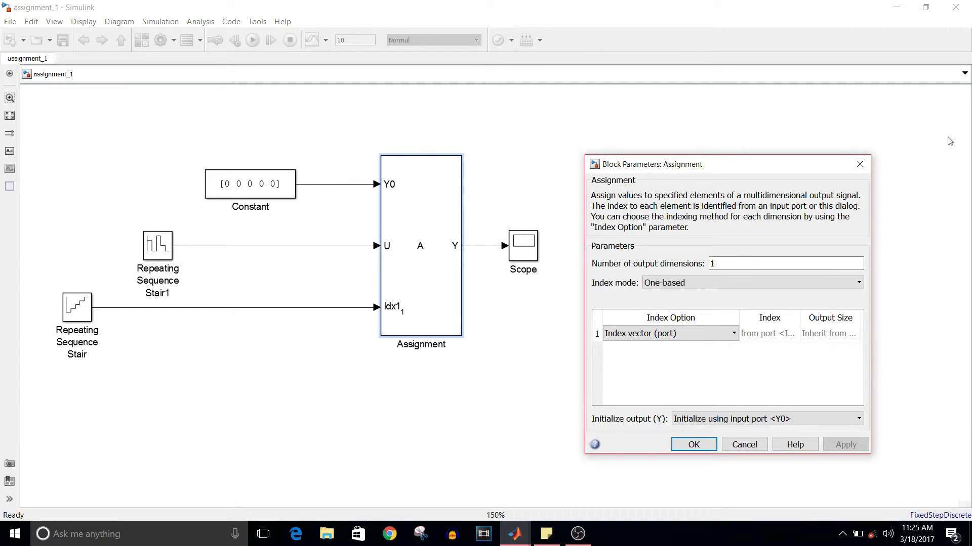
pyautogui.click(859, 165)
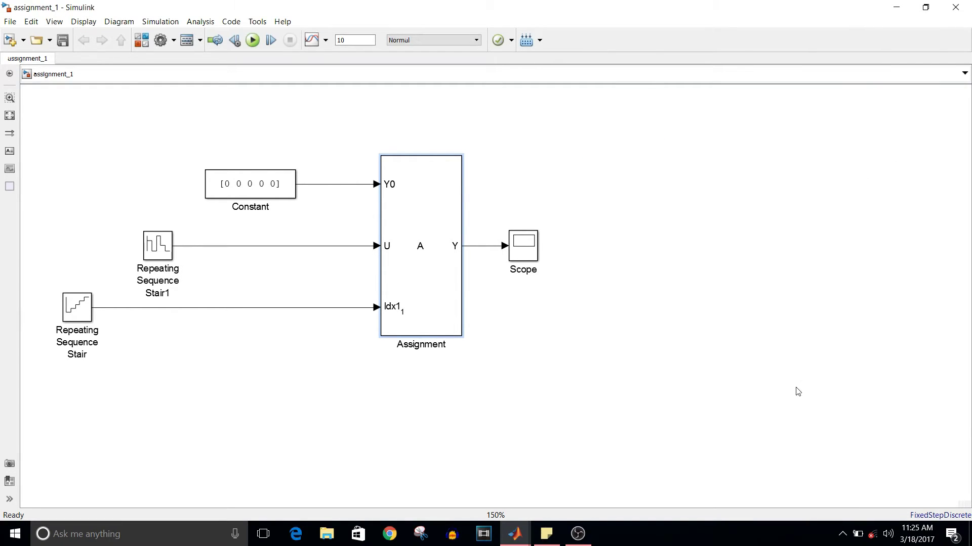
pyautogui.doubleClick(798, 391)
pyautogui.write('as')
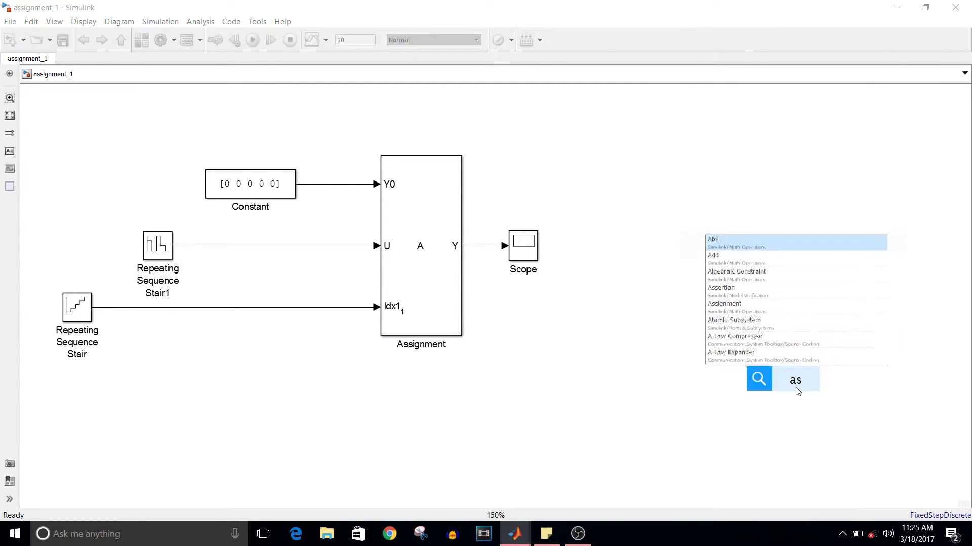
pyautogui.write('sign')
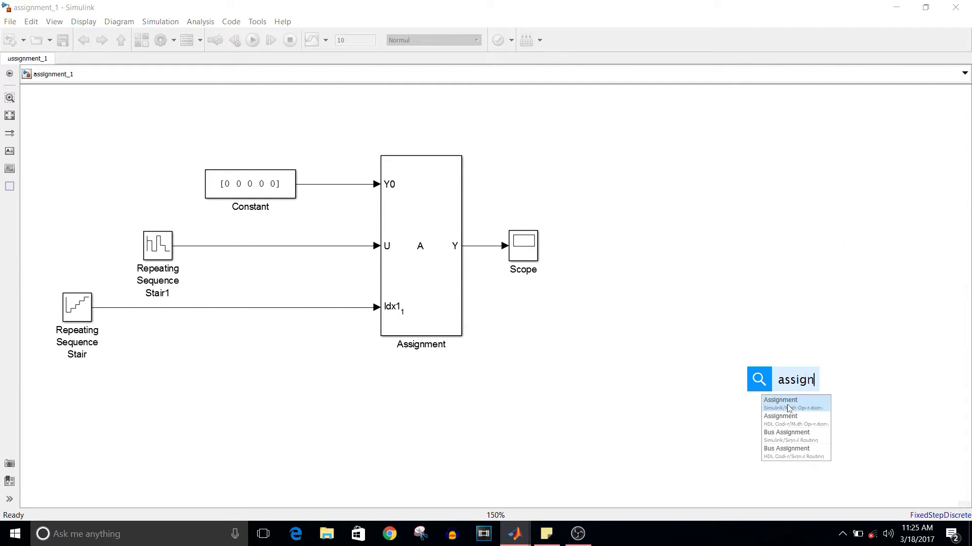
pyautogui.press('Return')
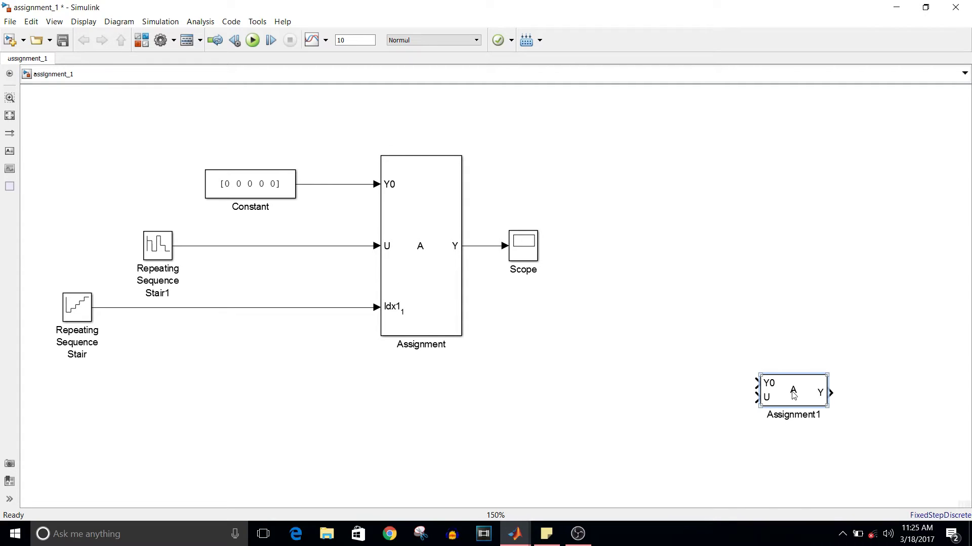
pyautogui.moveTo(793, 395); pyautogui.dragTo(794, 254)
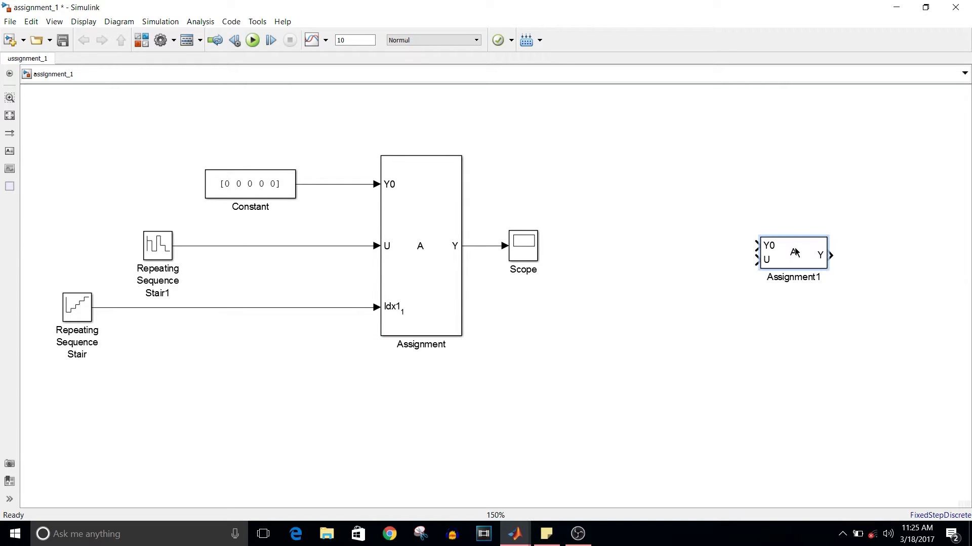
pyautogui.doubleClick(795, 256)
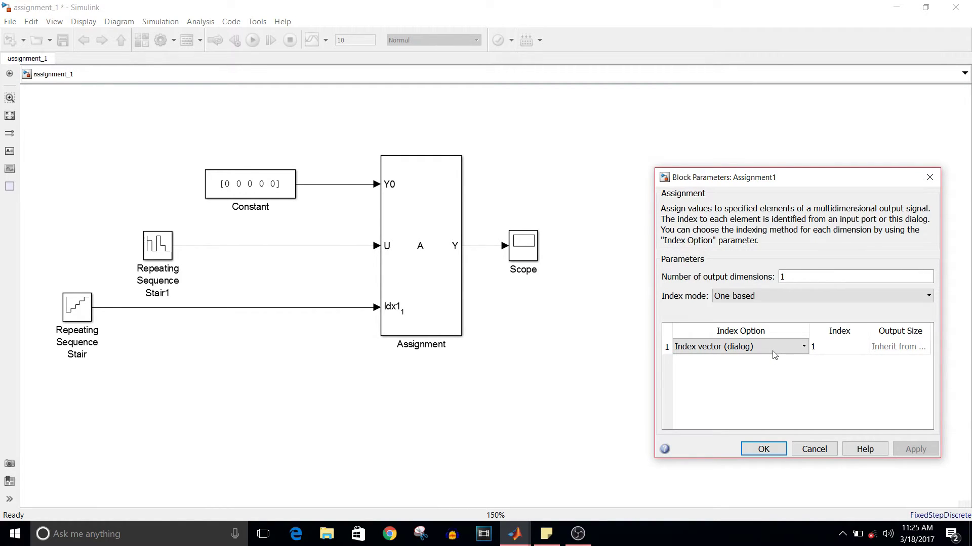
pyautogui.click(816, 451)
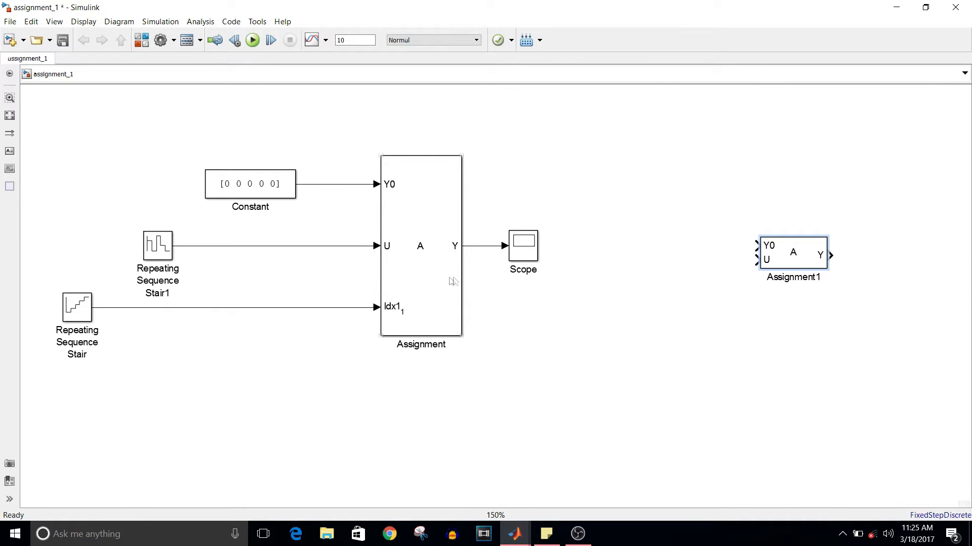
pyautogui.doubleClick(453, 282)
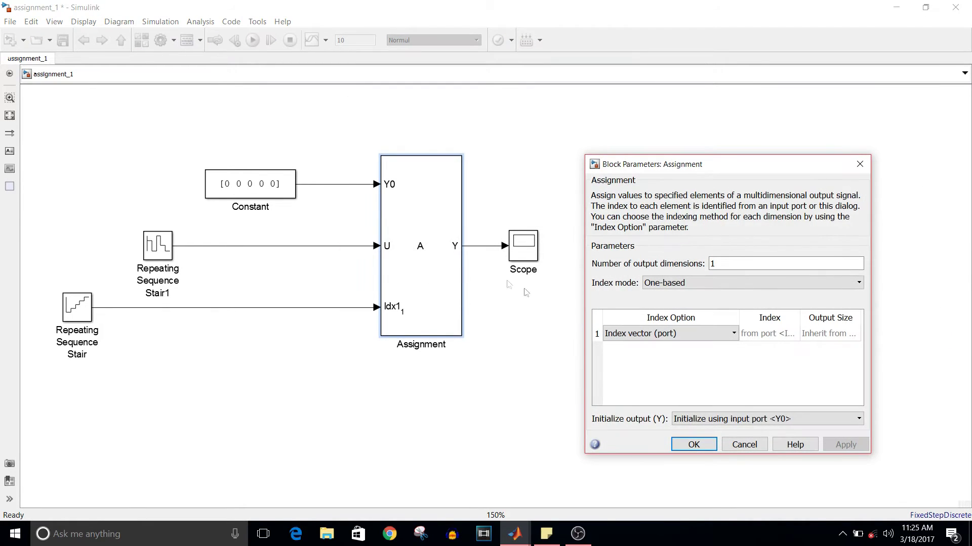
pyautogui.click(746, 443)
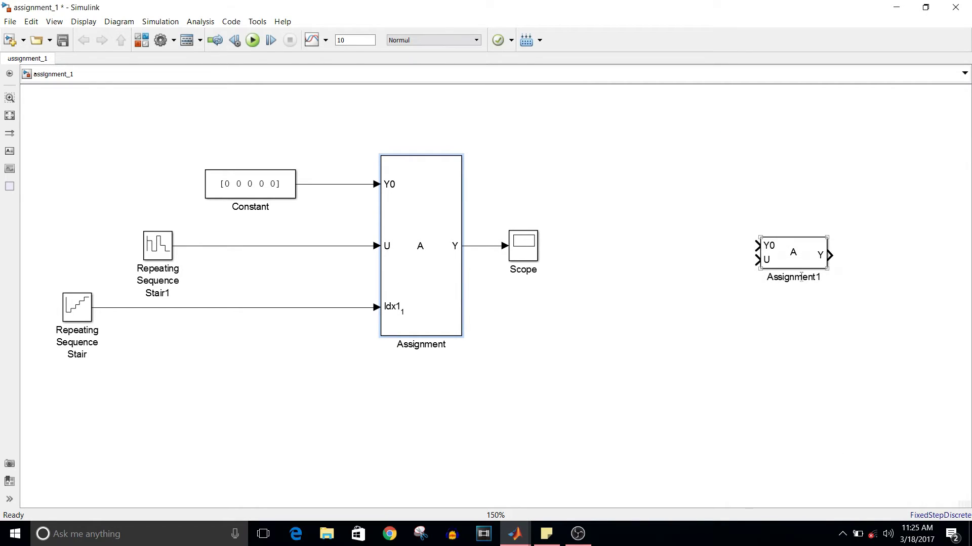
pyautogui.click(802, 257)
pyautogui.press('Delete')
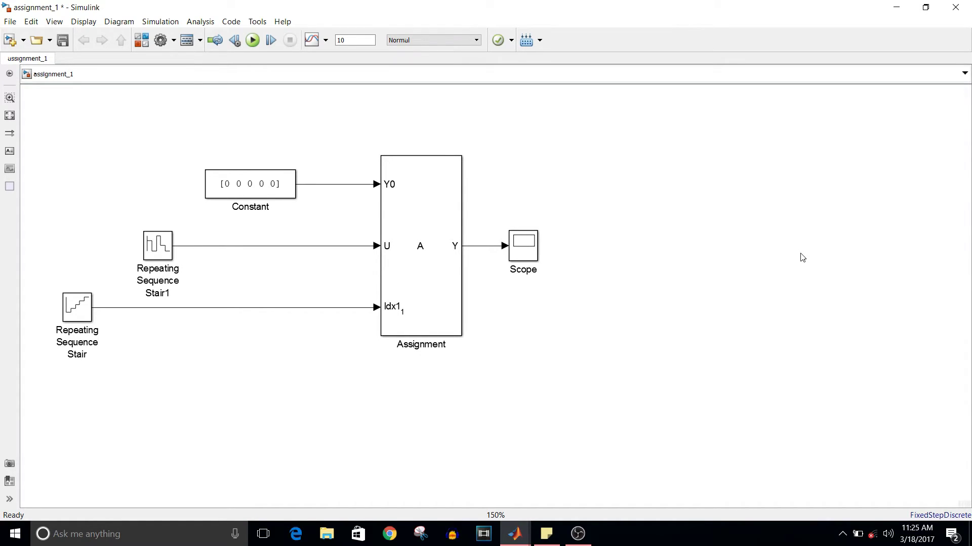
pyautogui.click(422, 238)
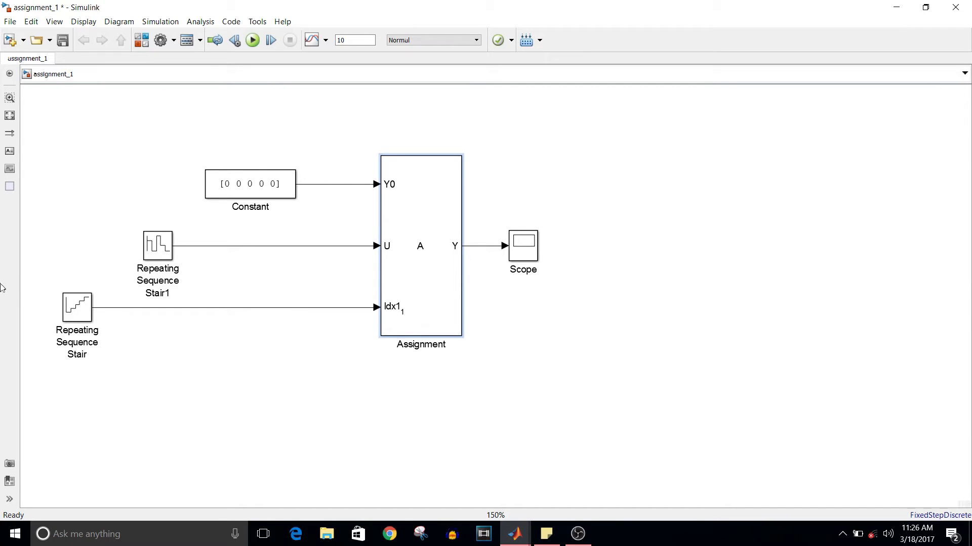
# Step: Review both Repeating Sequence Stair blocks' values unchanged, run the simulation, and open the Scope
pyautogui.doubleClick(76, 309)
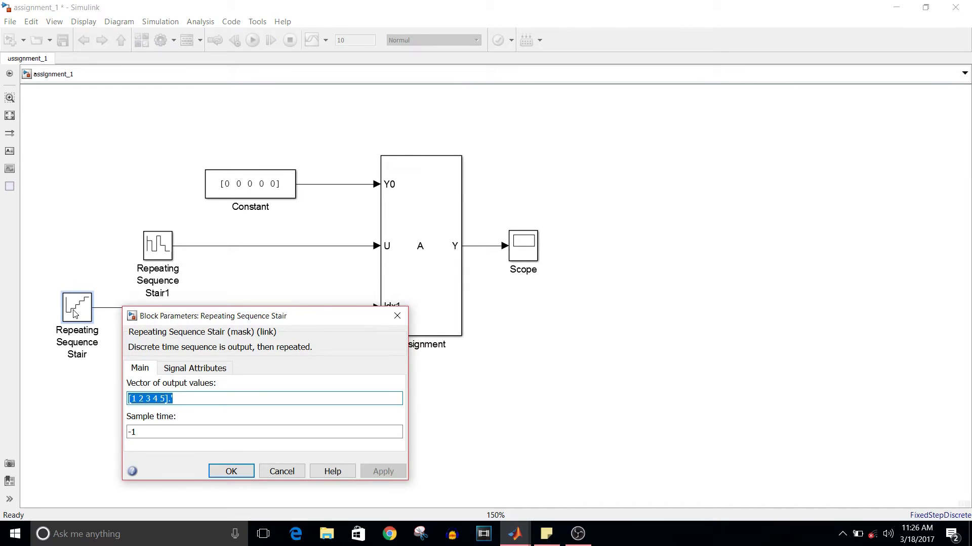
pyautogui.click(397, 317)
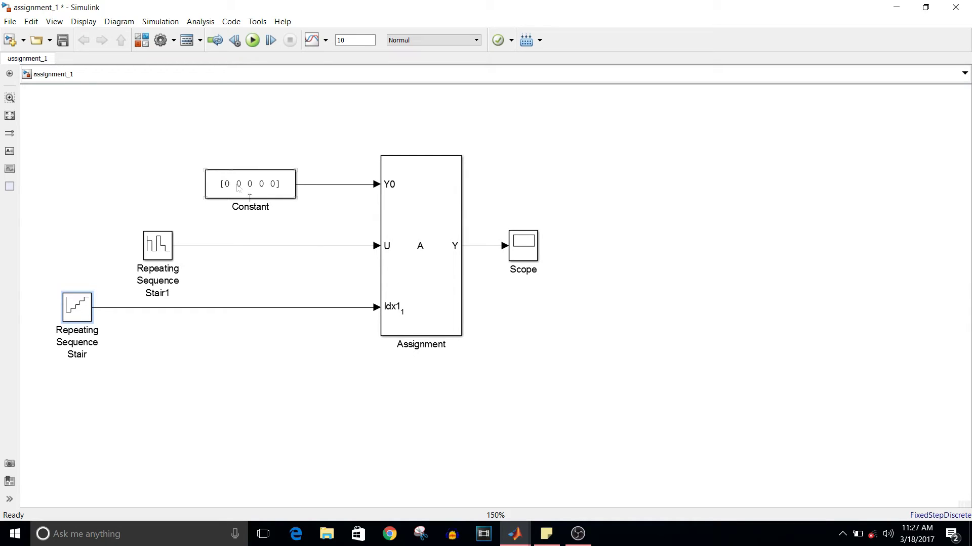
pyautogui.click(248, 43)
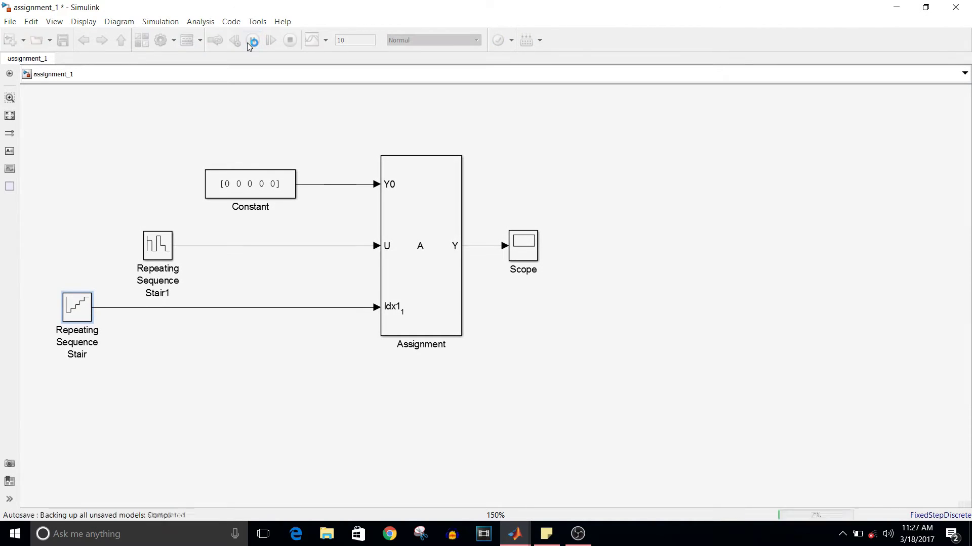
pyautogui.doubleClick(161, 258)
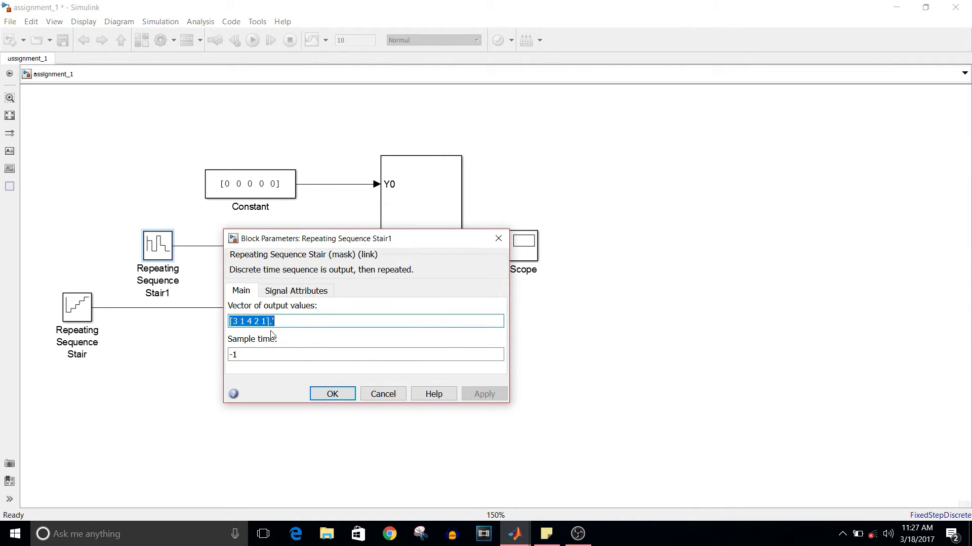
pyautogui.click(377, 397)
pyautogui.click(529, 259)
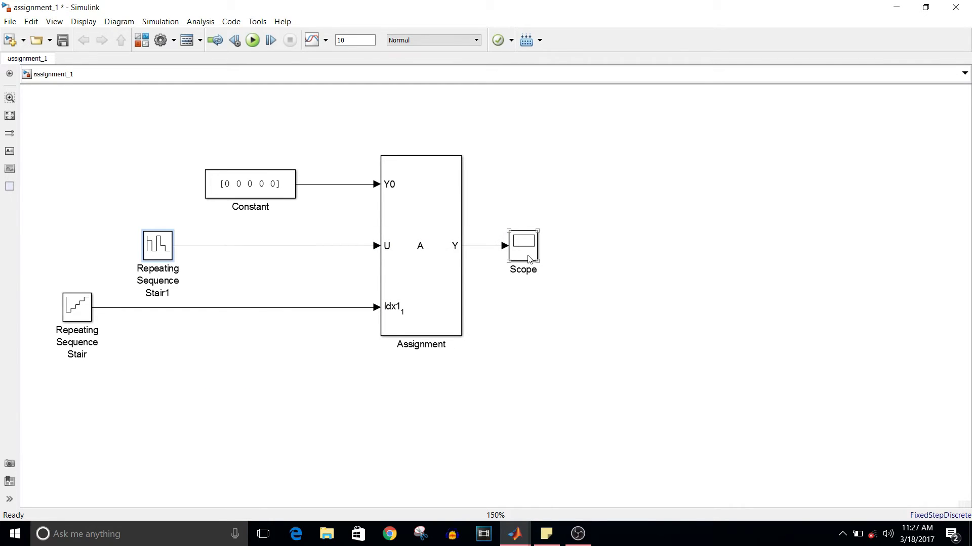
pyautogui.doubleClick(529, 259)
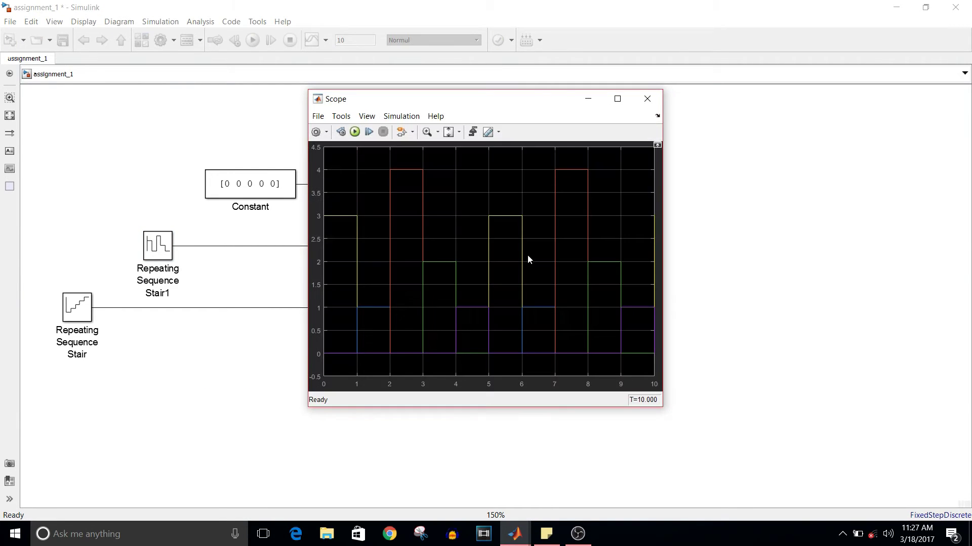
# Step: Maximize the Scope and compare traces to the yellow, aqua, orange, green, violet note, then return to assignment_1
pyautogui.click(617, 99)
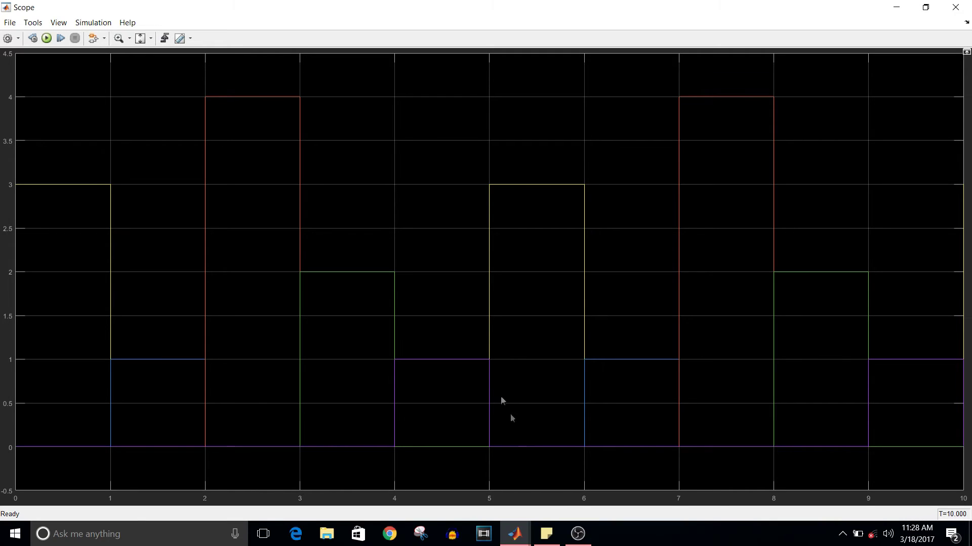
pyautogui.click(549, 538)
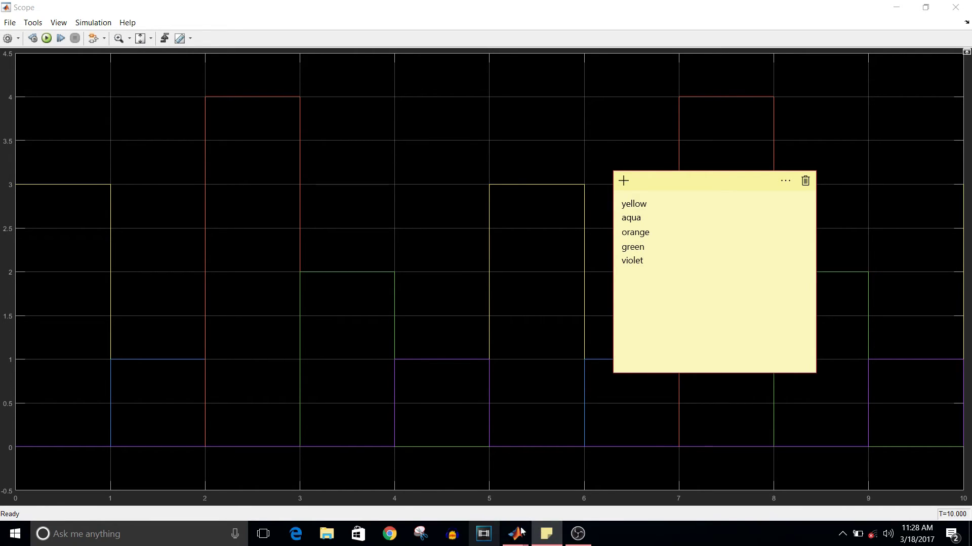
pyautogui.moveTo(521, 539)
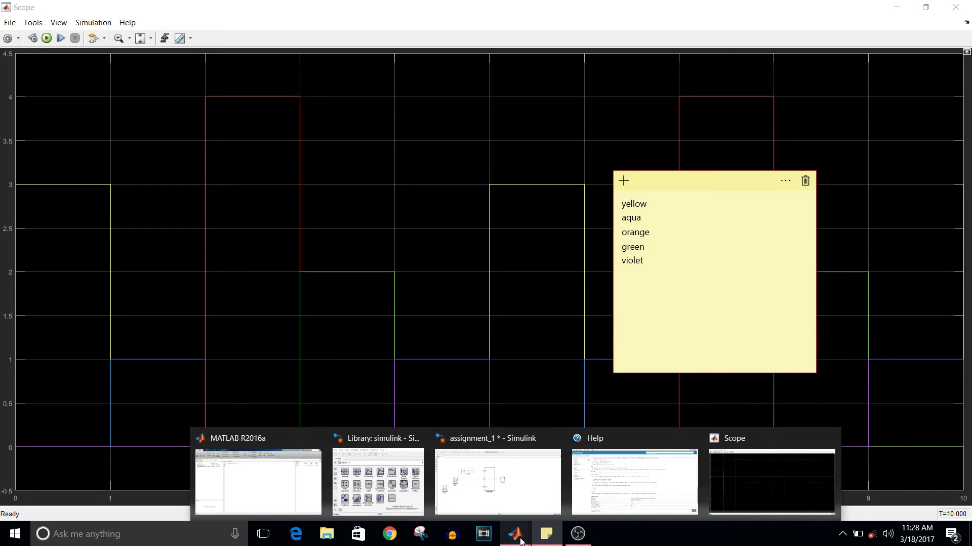
pyautogui.click(483, 478)
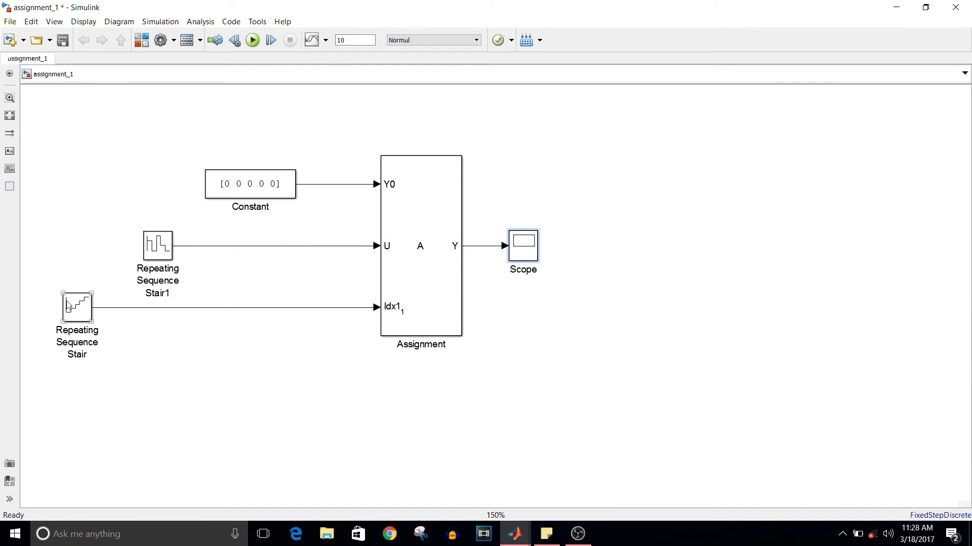
# Step: Change Repeating Sequence Stair's output values to [5 4 3 2 1].' and save the model
pyautogui.click(75, 311)
pyautogui.doubleClick(74, 312)
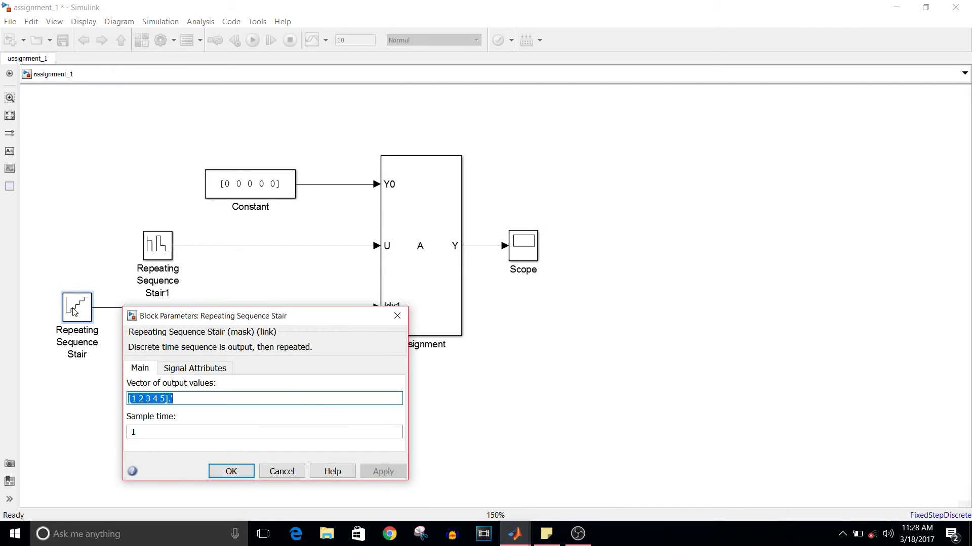
pyautogui.click(162, 399)
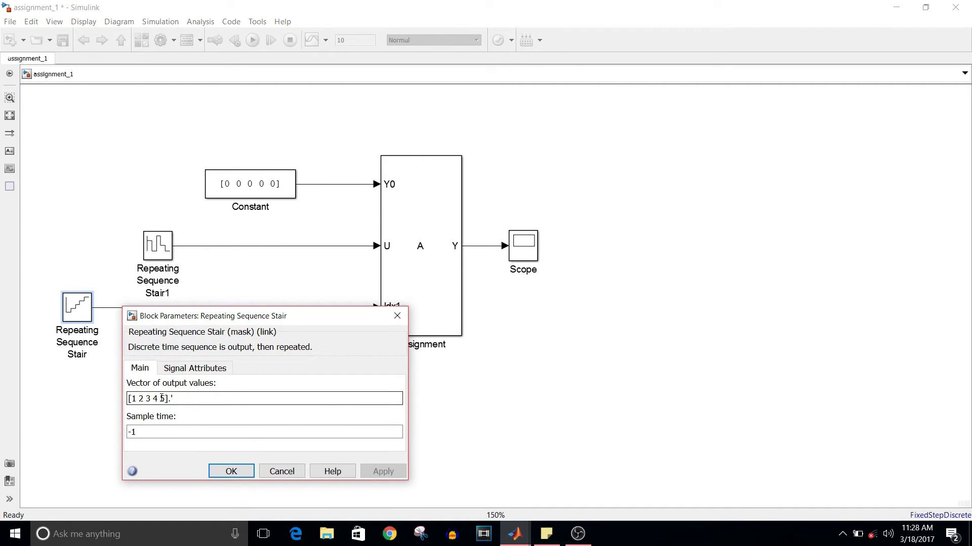
pyautogui.press('BackSpace')
pyautogui.press('BackSpace')
pyautogui.press('BackSpace')
pyautogui.press('BackSpace')
pyautogui.press('BackSpace')
pyautogui.press('BackSpace')
pyautogui.press('BackSpace')
pyautogui.press('BackSpace')
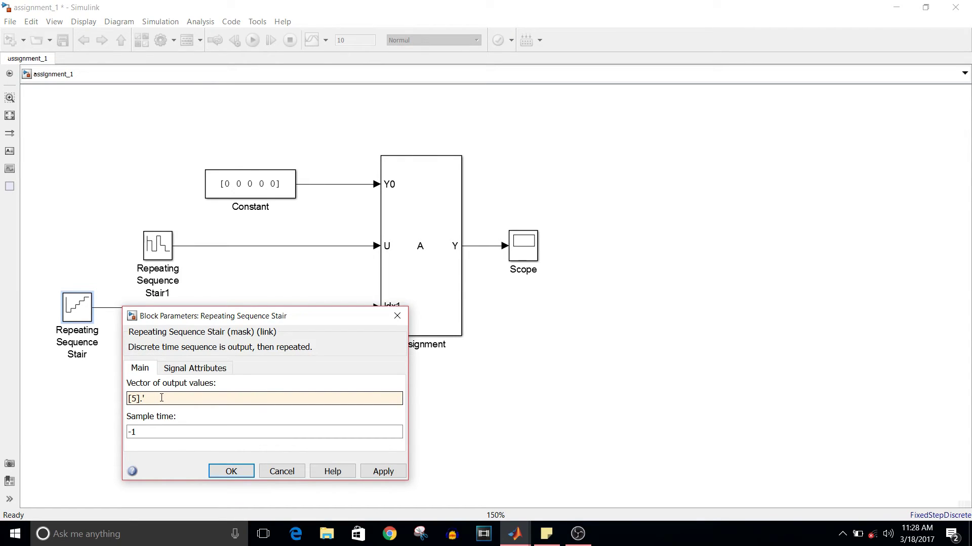
pyautogui.write('4 3 2 1')
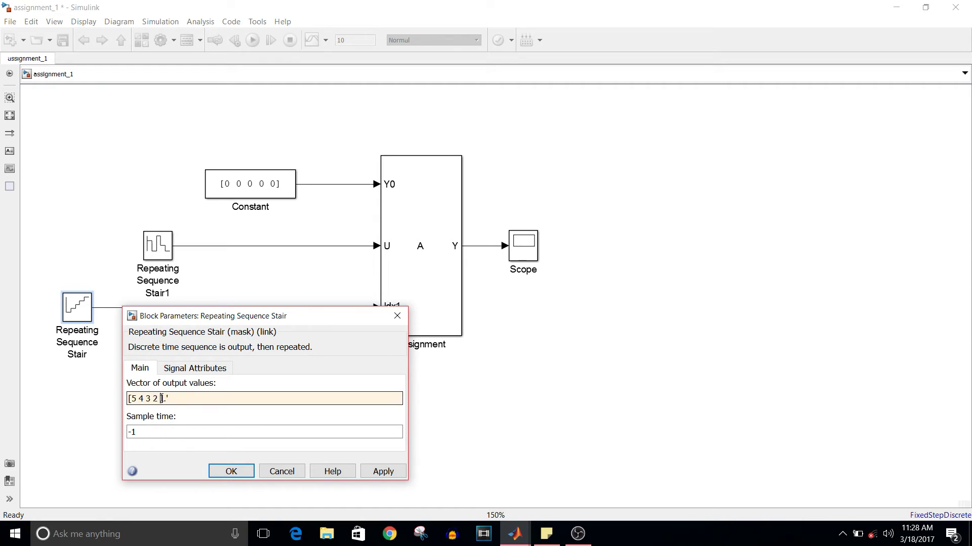
pyautogui.click(230, 472)
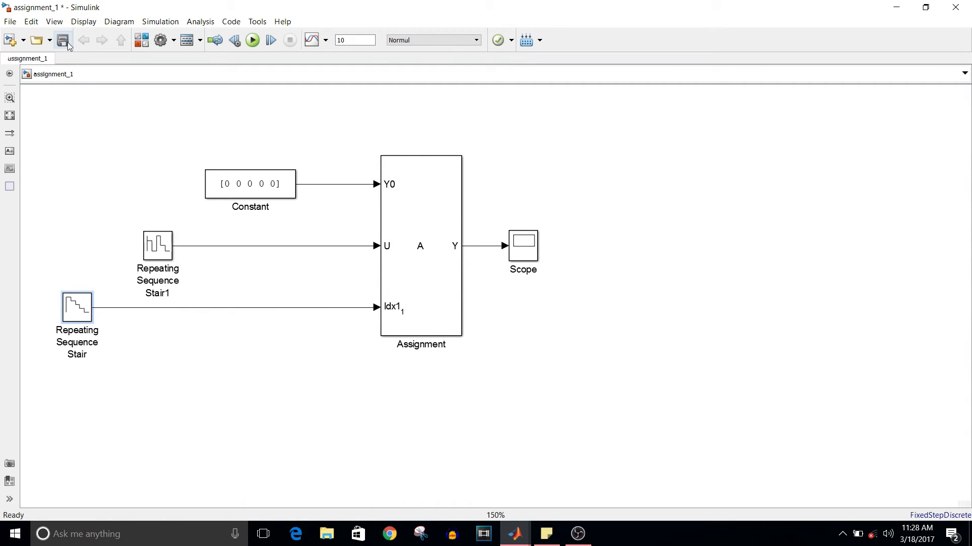
pyautogui.click(67, 43)
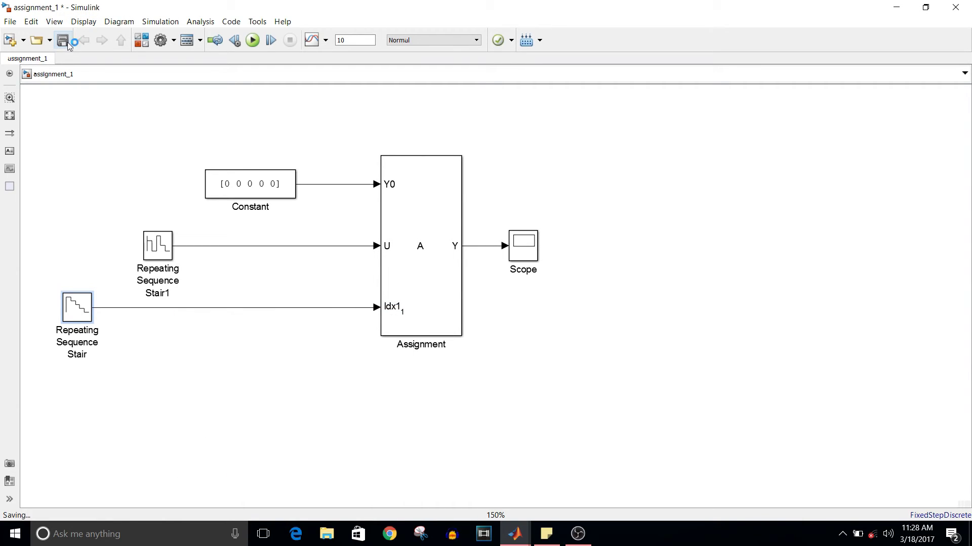
# Step: Re-run the simulation and view the new Scope plot alongside the colour-list sticky note
pyautogui.click(252, 43)
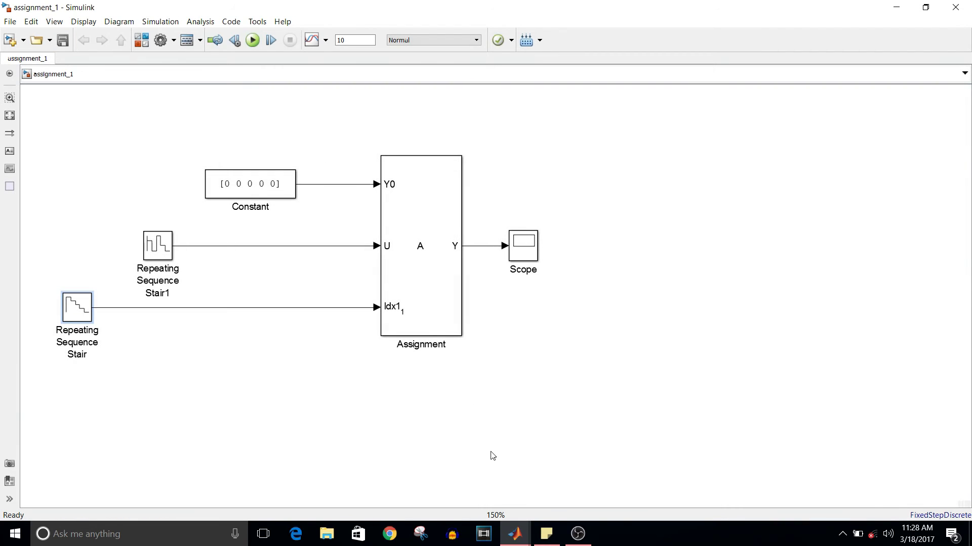
pyautogui.doubleClick(528, 248)
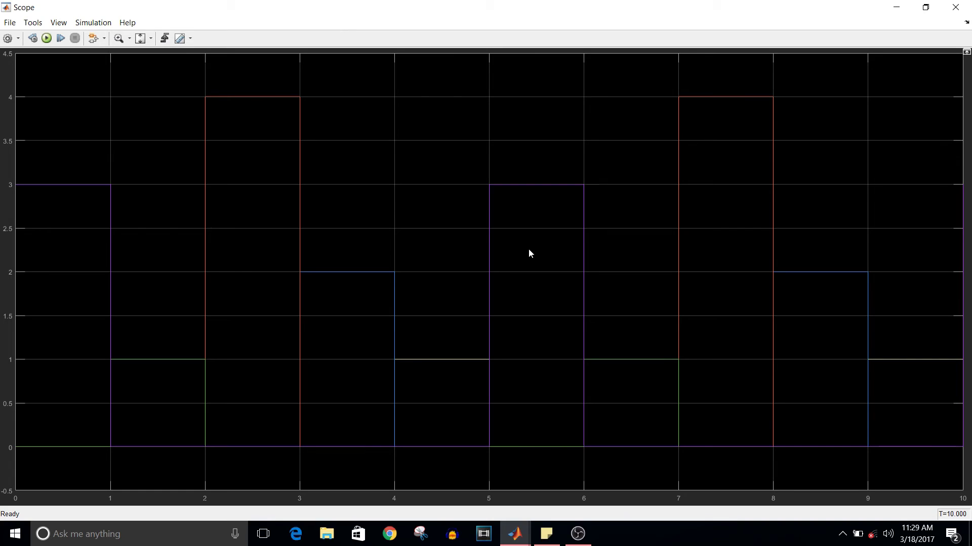
pyautogui.click(547, 535)
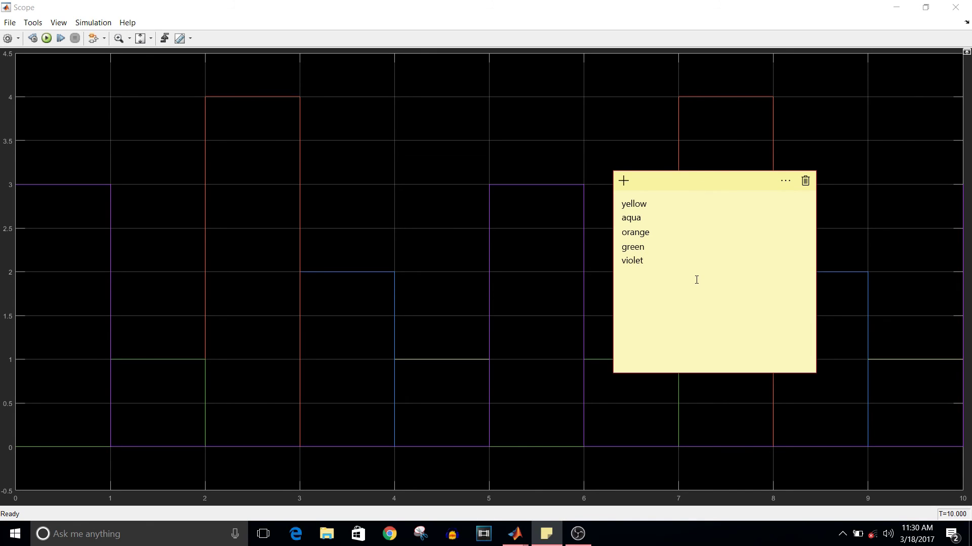
# Step: Minimize the Scope window to bring back the assignment_1 model diagram
pyautogui.click(896, 8)
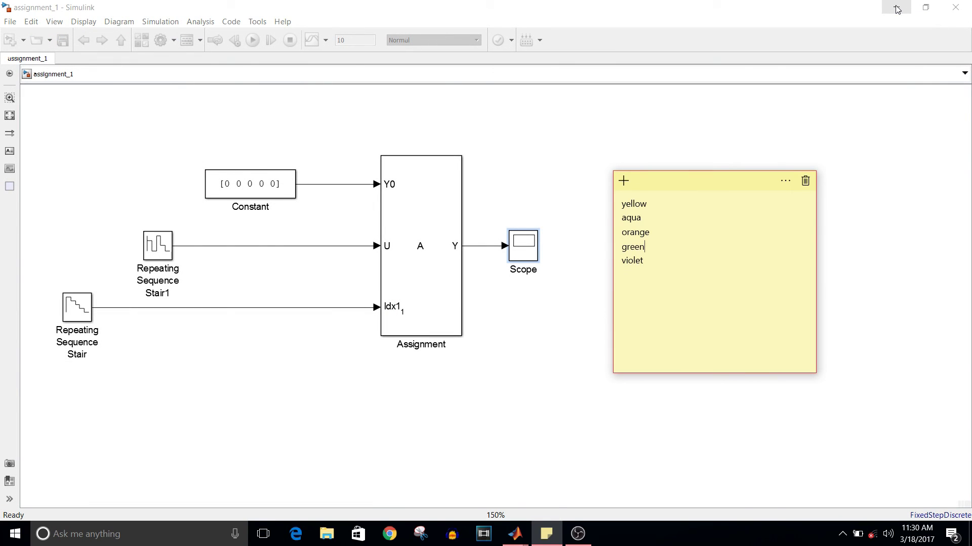